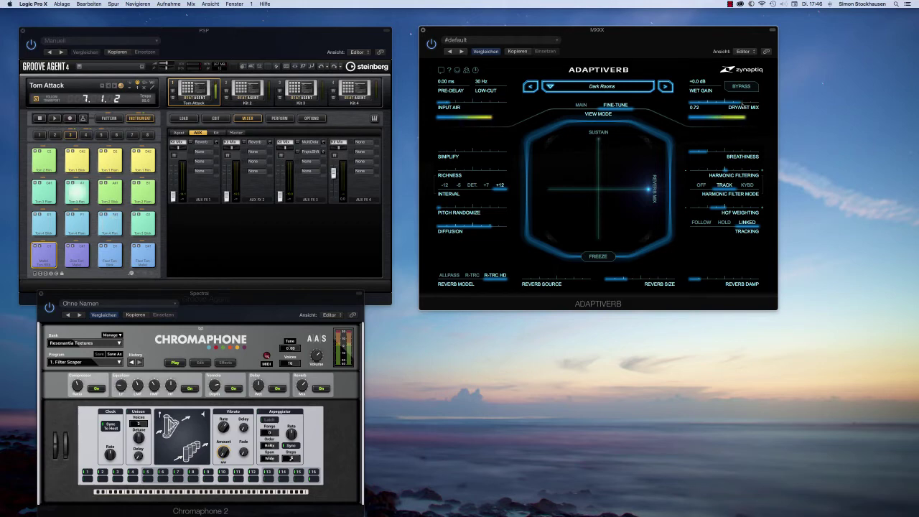
# Try the Dry/Wet Mix at 0.96, lower it again, and shift the Reverb Source strongly toward resynthesis.
pyautogui.moveTo(740, 106); pyautogui.dragTo(759, 105)
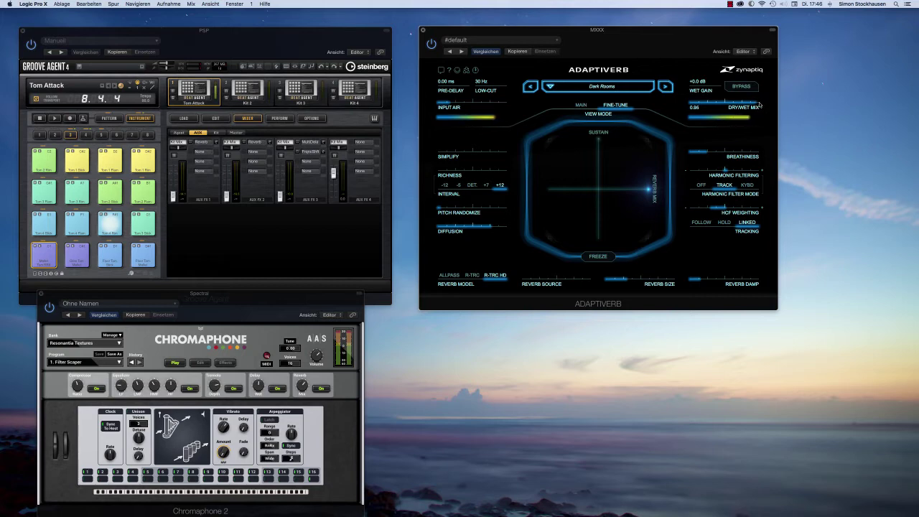
pyautogui.moveTo(756, 105); pyautogui.dragTo(730, 105)
pyautogui.moveTo(529, 281)
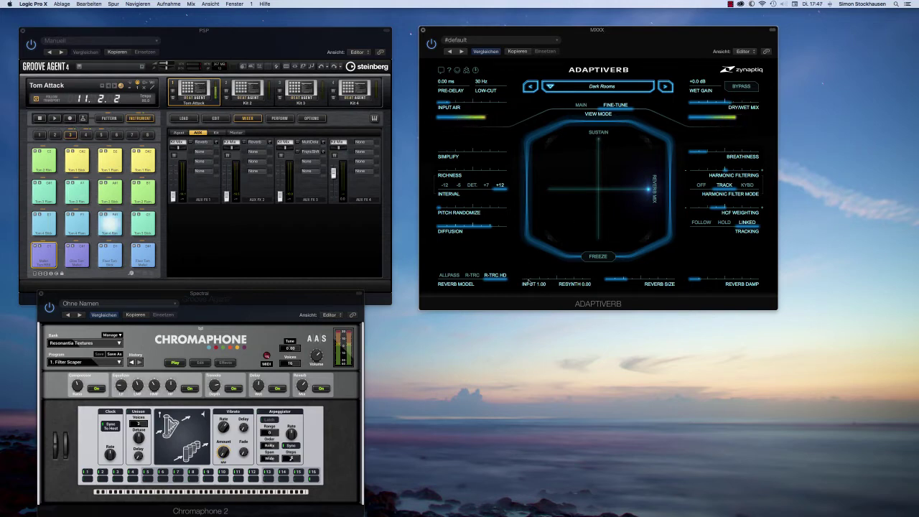
pyautogui.moveTo(527, 282); pyautogui.dragTo(586, 283)
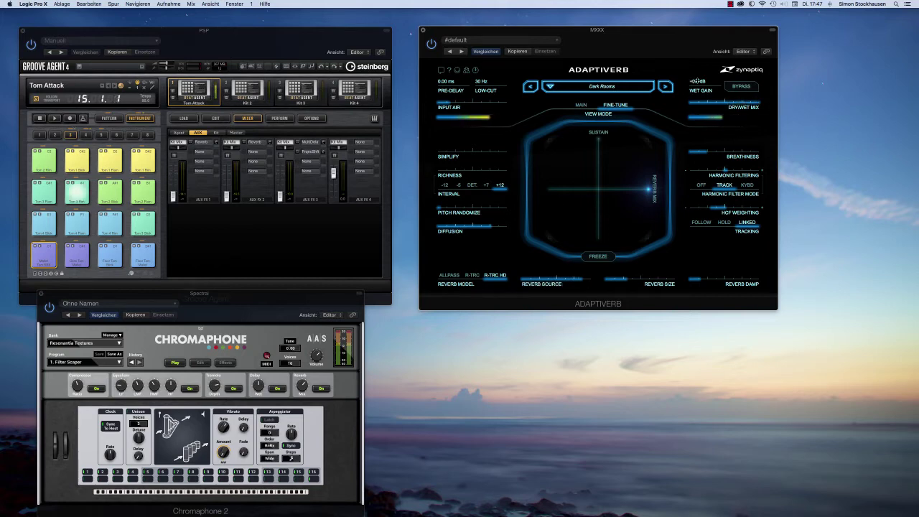
# Raise the reverb's Wet Gain to +7.0 dB and set its Low-Cut to 40 Hz.
pyautogui.moveTo(695, 80); pyautogui.dragTo(701, 60)
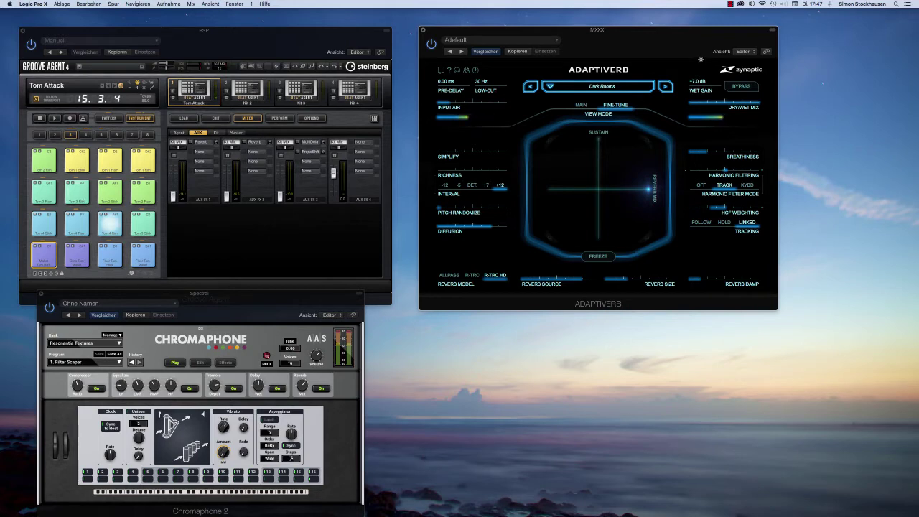
pyautogui.moveTo(486, 81); pyautogui.dragTo(486, 79)
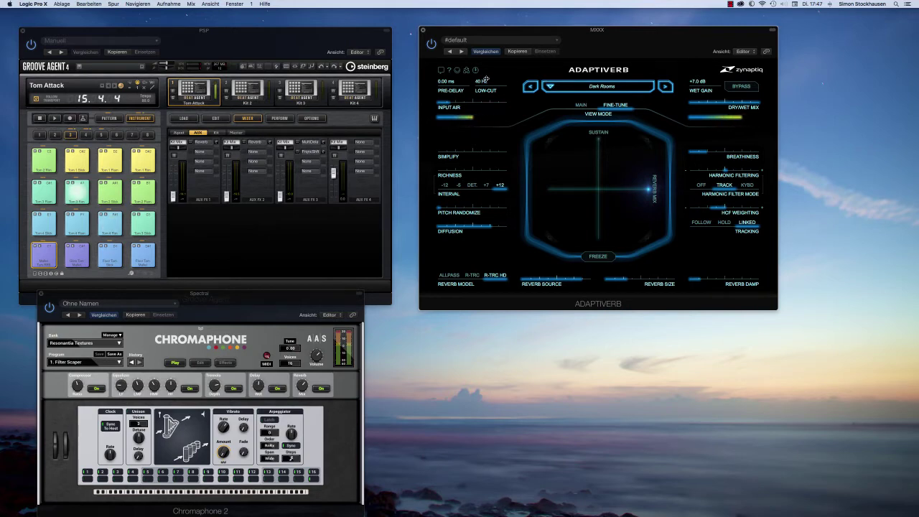
# Set the HCF Weighting to -0.56 and raise the Harmonic Filtering to 0.65.
pyautogui.moveTo(731, 175)
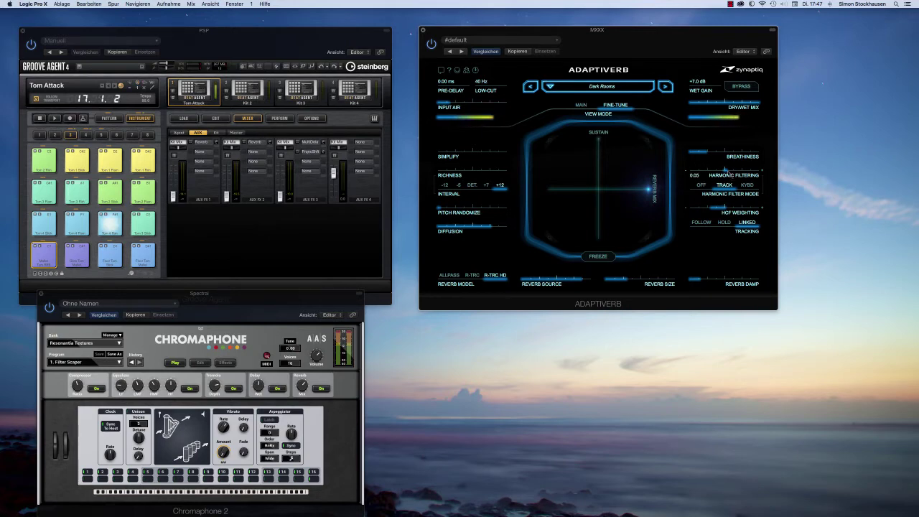
pyautogui.moveTo(726, 172); pyautogui.dragTo(742, 172)
pyautogui.moveTo(725, 209)
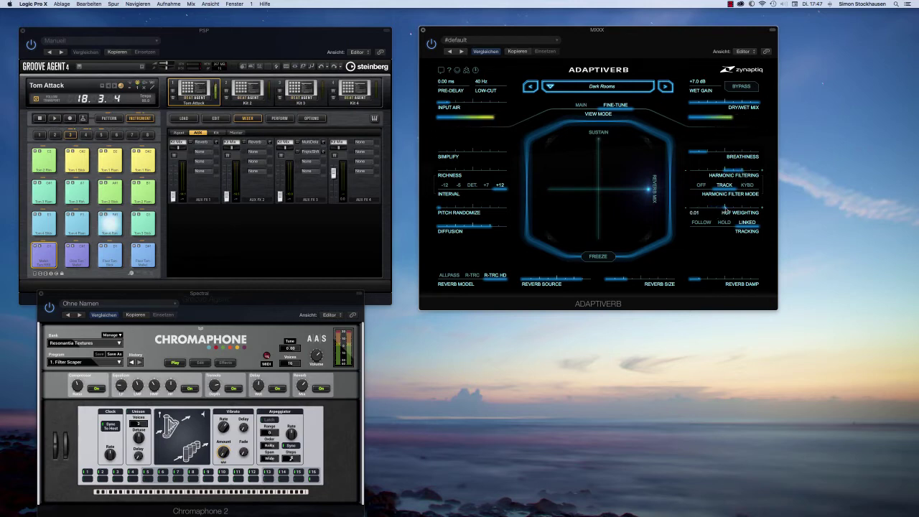
pyautogui.moveTo(725, 209)
pyautogui.mouseDown()
pyautogui.moveTo(744, 209)
pyautogui.moveTo(710, 211)
pyautogui.mouseUp()
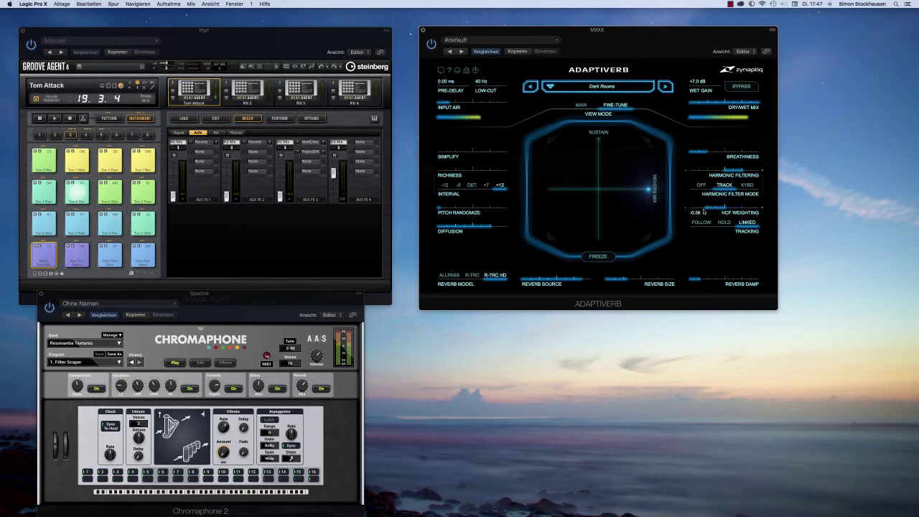
pyautogui.moveTo(742, 171); pyautogui.dragTo(748, 172)
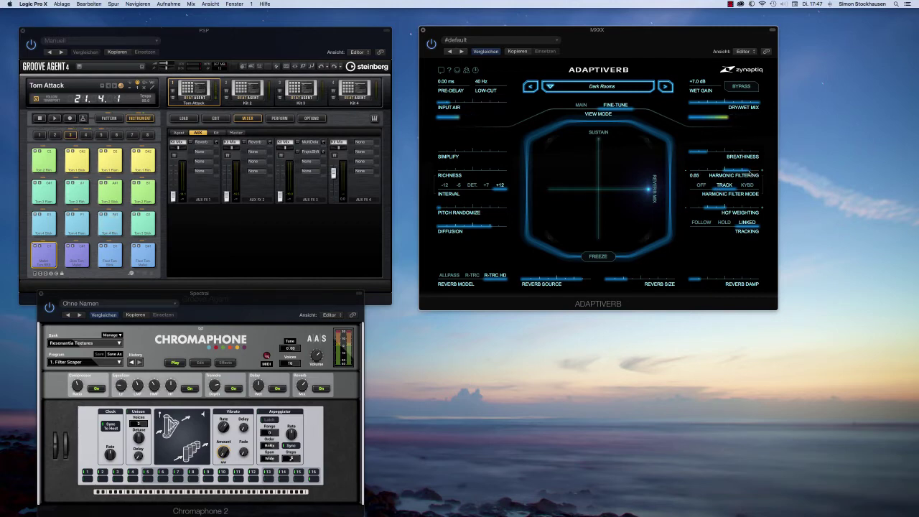
# Shift the Reverb Source back to about 0.81 input and reduce the Wet Gain to +2.5 dB.
pyautogui.moveTo(574, 284)
pyautogui.moveTo(580, 280); pyautogui.dragTo(533, 282)
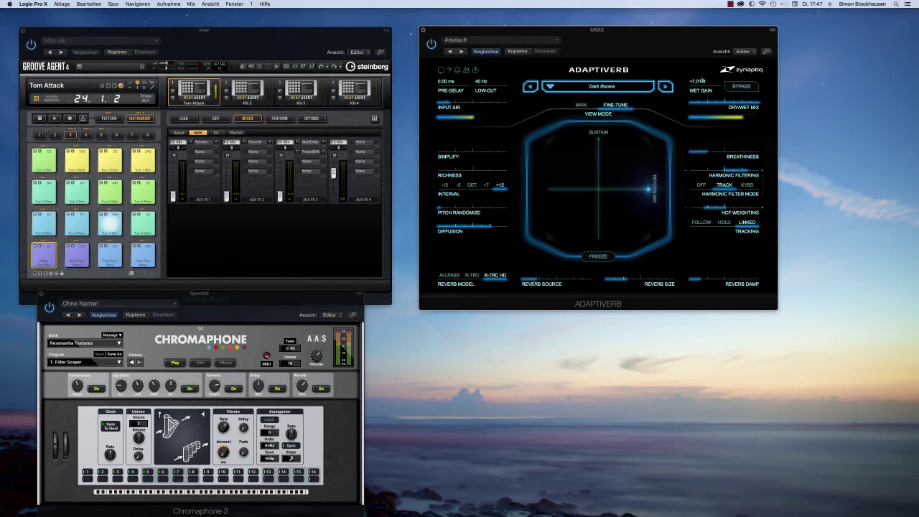
pyautogui.moveTo(701, 81); pyautogui.dragTo(702, 91)
# Reduce the Dry/Wet Mix to about 0.58 and set the Reverb Source to 1.00 input with no resynthesis.
pyautogui.moveTo(749, 105)
pyautogui.moveTo(748, 106); pyautogui.dragTo(730, 105)
pyautogui.moveTo(536, 280)
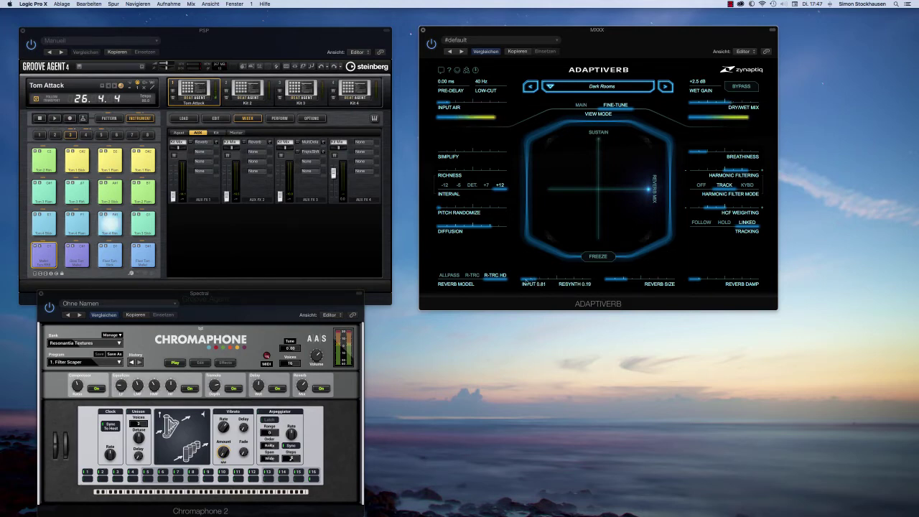
pyautogui.moveTo(524, 281); pyautogui.dragTo(512, 290)
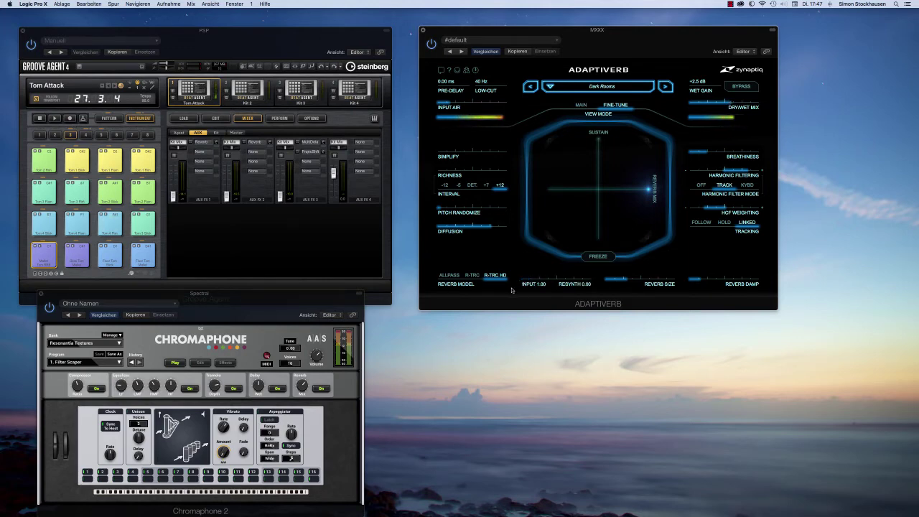
# Set the Reverb Size to 0.56 and the Reverb Damp to 0.24.
pyautogui.moveTo(630, 280)
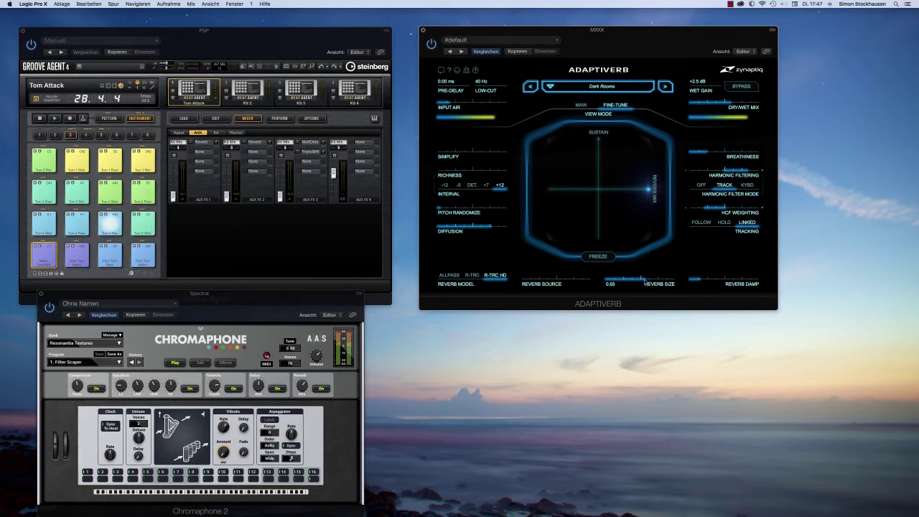
pyautogui.moveTo(692, 283)
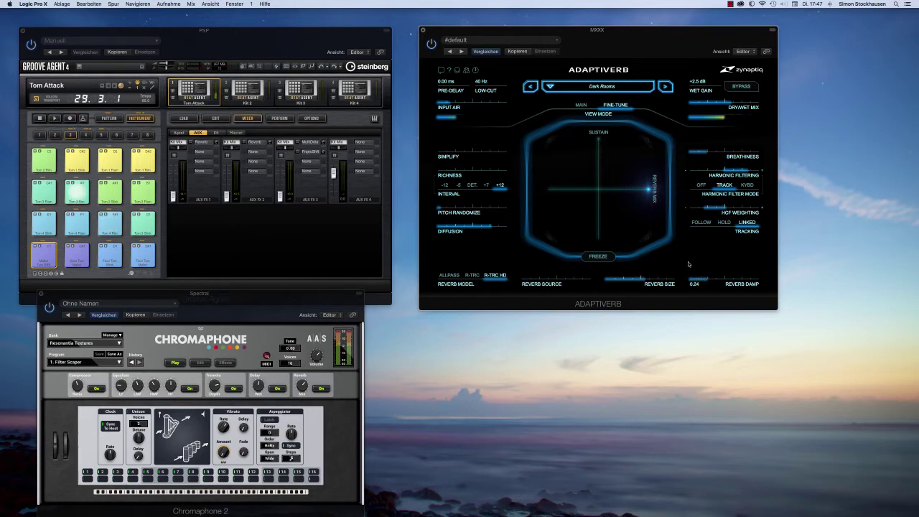
# Raise the Sustain to about 0.73 at full Reverb Mix and increase the Dry/Wet Mix to 0.78.
pyautogui.moveTo(651, 190)
pyautogui.moveTo(649, 190); pyautogui.dragTo(648, 165)
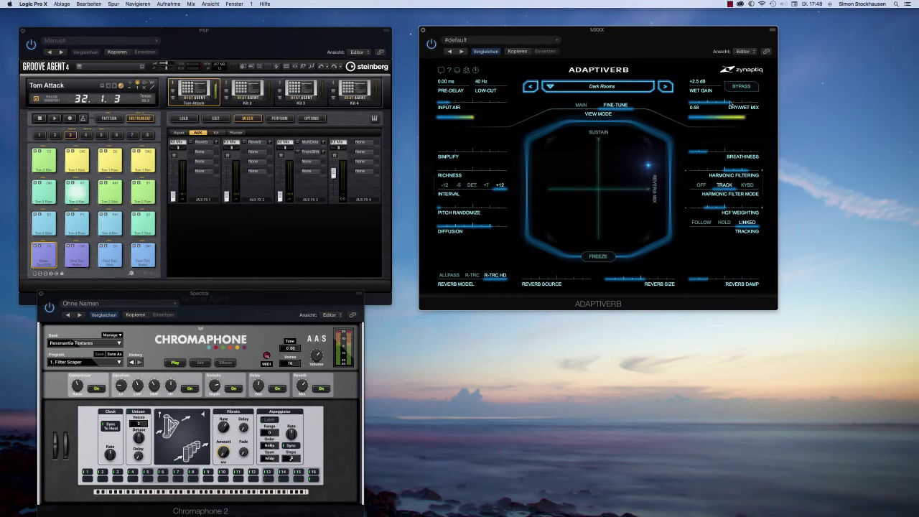
pyautogui.moveTo(732, 104); pyautogui.dragTo(743, 105)
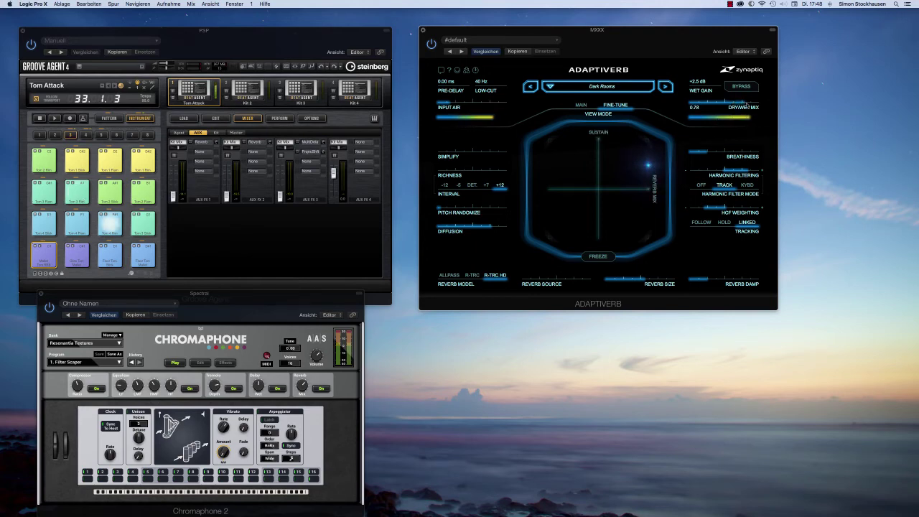
# Reset the Harmonic Filtering to 0.00 and raise the Input Air to about 0.35.
pyautogui.moveTo(731, 172)
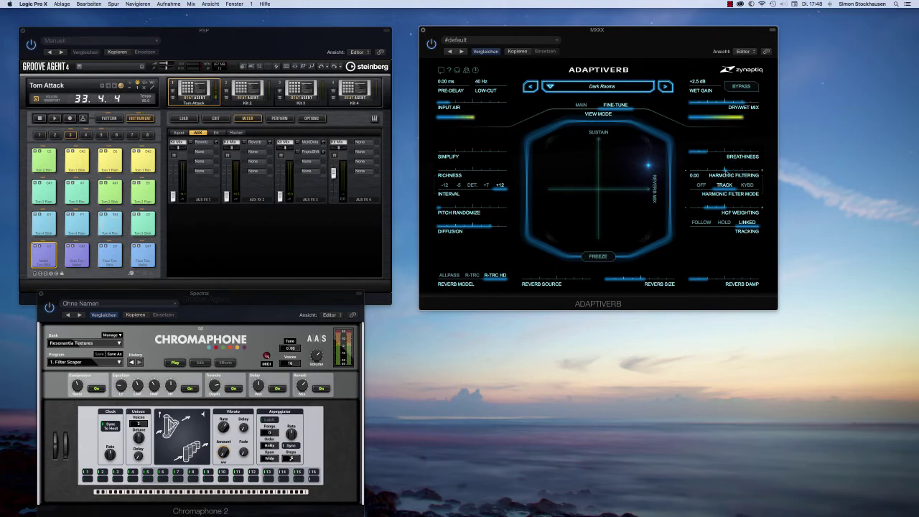
pyautogui.moveTo(725, 173); pyautogui.dragTo(726, 175)
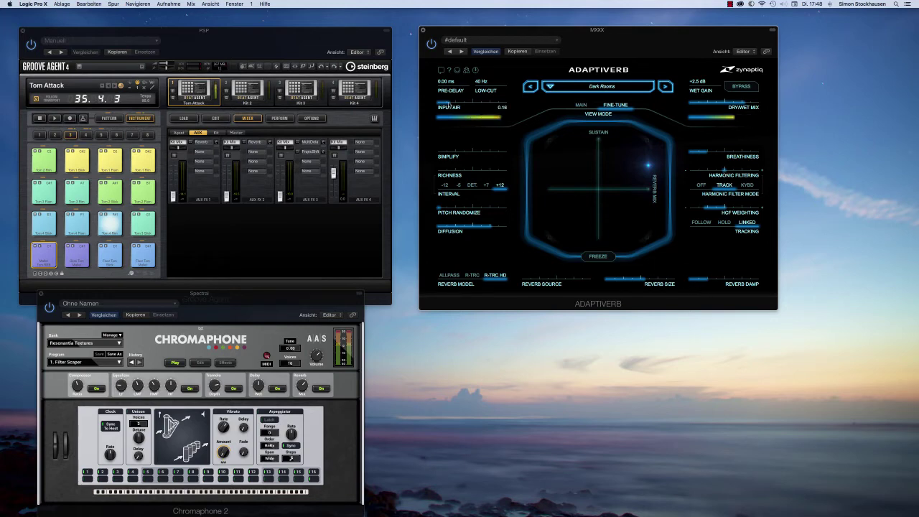
pyautogui.moveTo(440, 105); pyautogui.dragTo(479, 106)
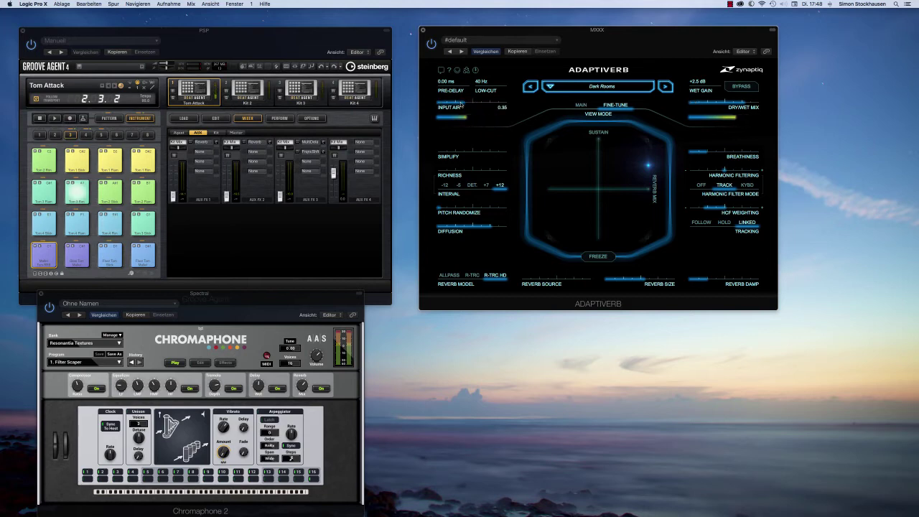
# Lower the Breathiness to about 0.09 and, after trying Follow, leave the Tracking mode on Hold.
pyautogui.moveTo(698, 154)
pyautogui.mouseDown()
pyautogui.moveTo(686, 155)
pyautogui.moveTo(751, 156)
pyautogui.moveTo(691, 157)
pyautogui.mouseUp()
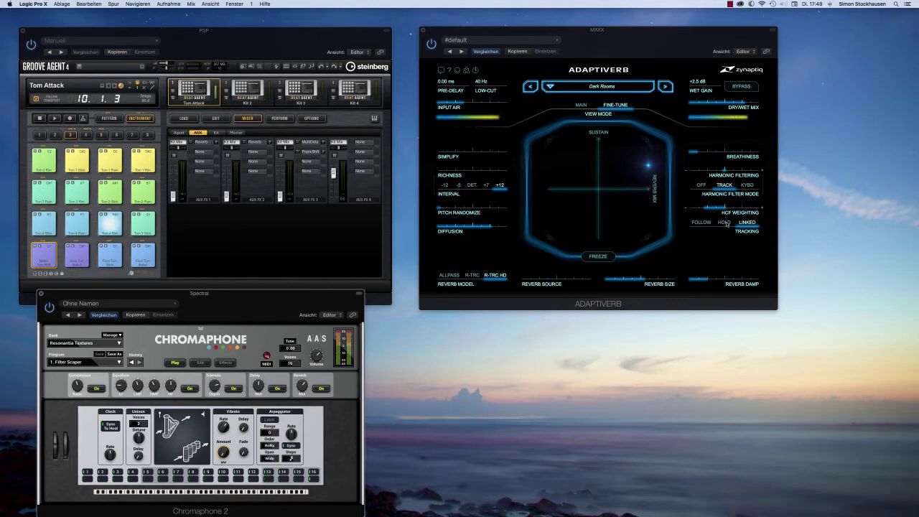
pyautogui.click(724, 223)
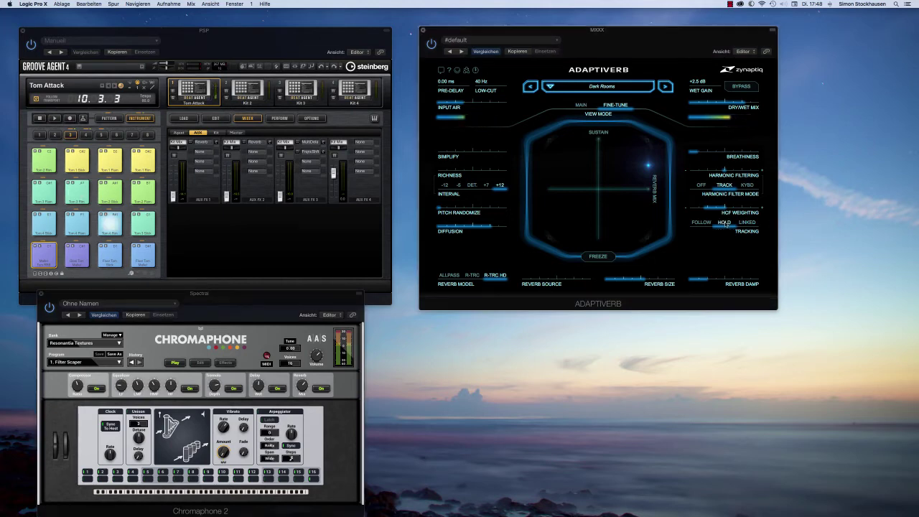
pyautogui.click(724, 223)
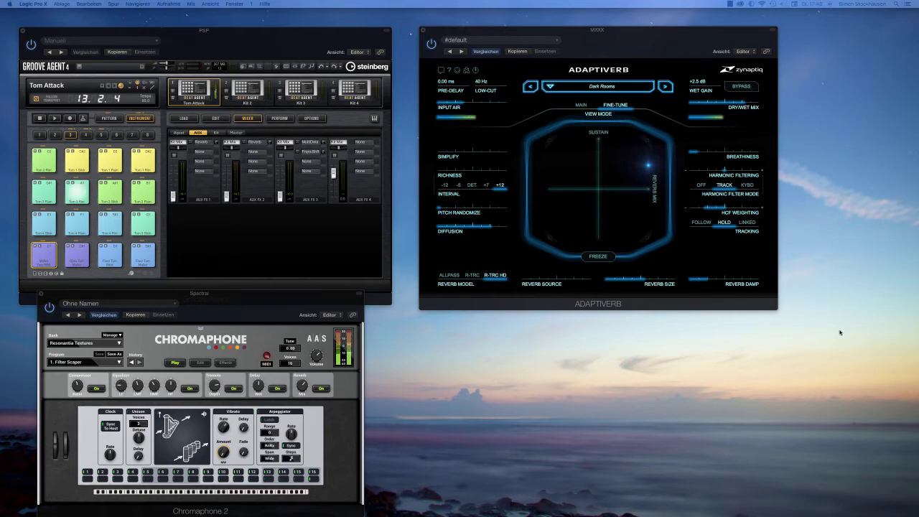
pyautogui.click(701, 223)
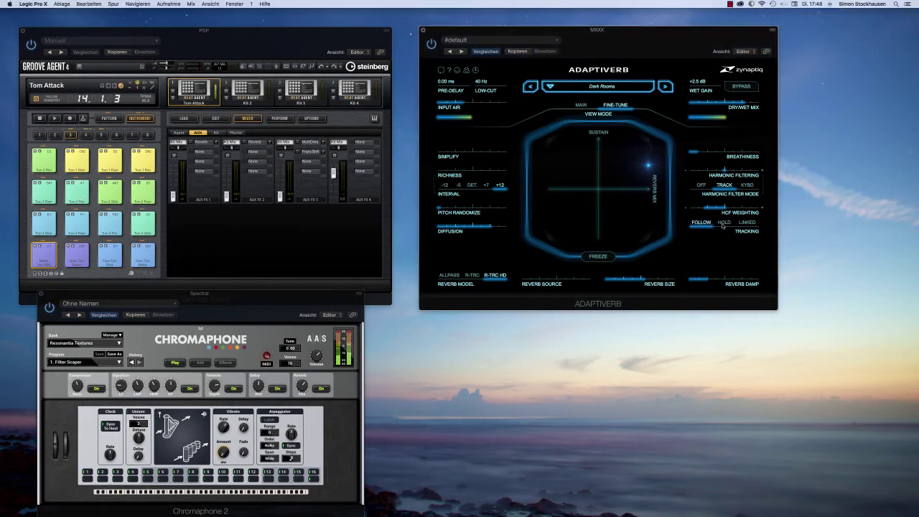
pyautogui.click(725, 223)
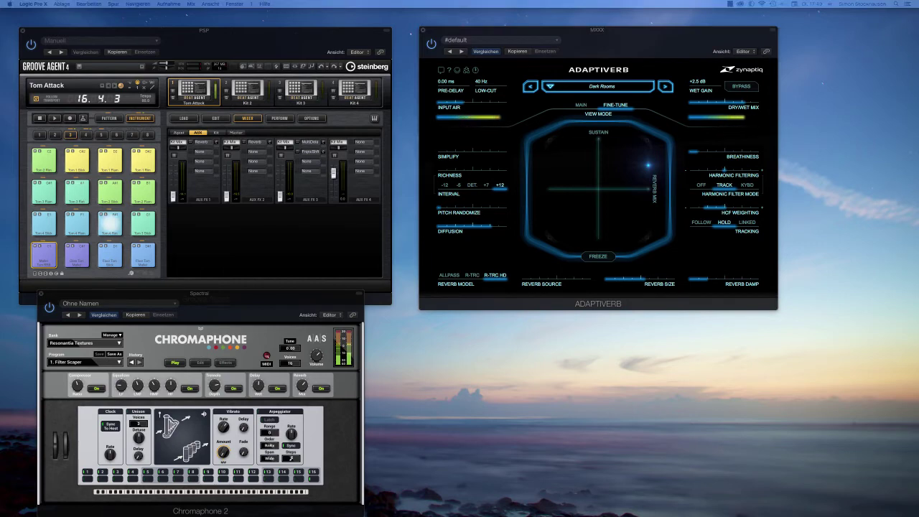
# Set the Reverb Source to 0.23 input and 0.77 resynthesis, and raise the Harmonic Filtering to about 0.68.
pyautogui.moveTo(555, 282)
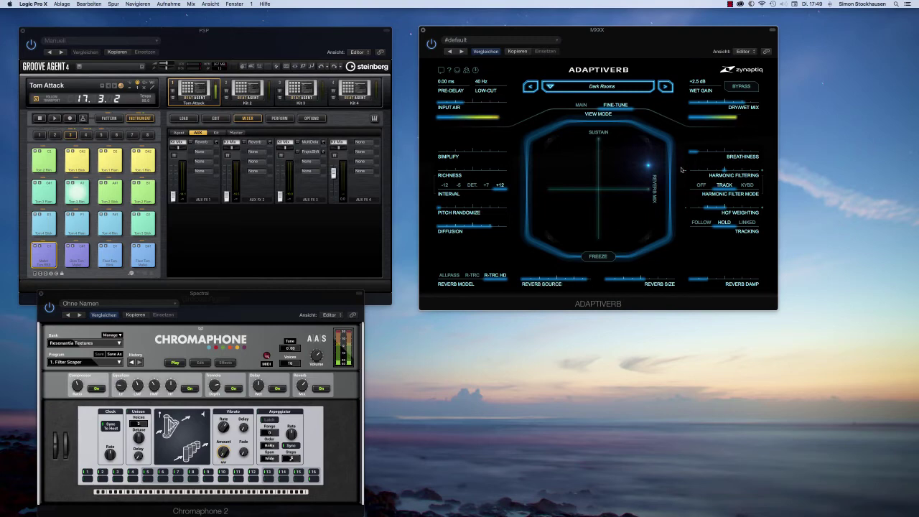
pyautogui.moveTo(726, 170); pyautogui.dragTo(745, 173)
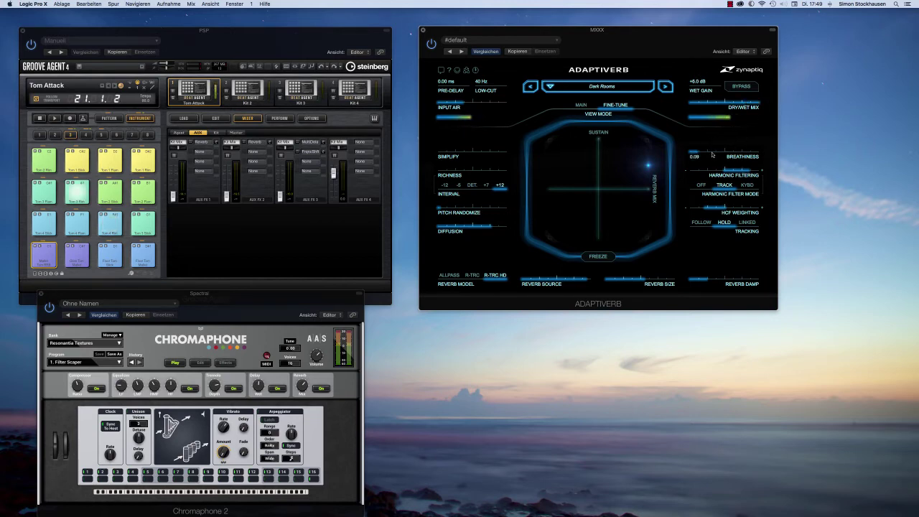
# Raise the HCF Weighting above zero and increase the Wet Gain to +13.0 dB.
pyautogui.moveTo(712, 209); pyautogui.dragTo(747, 212)
pyautogui.moveTo(696, 81); pyautogui.dragTo(696, 58)
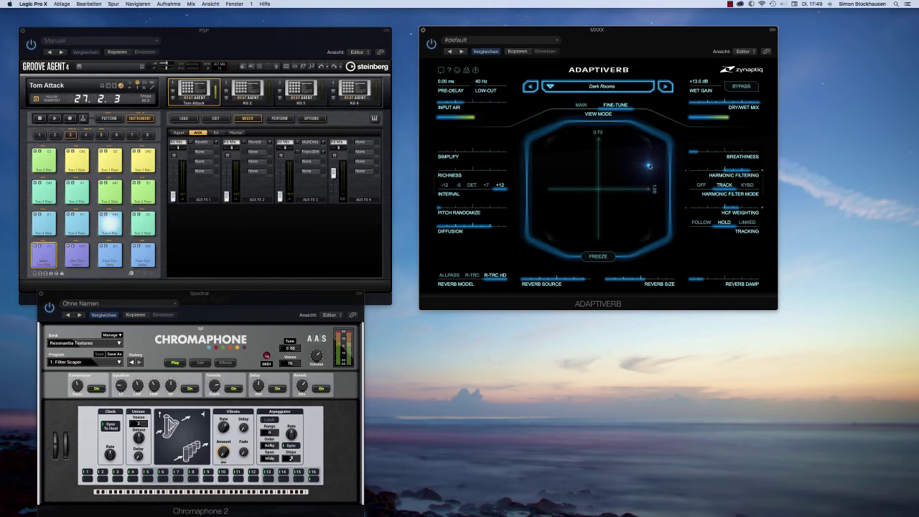
# Reduce the Reverb Mix to a moderate amount with Sustain near 0.73, and lower the Dry/Wet Mix slightly.
pyautogui.moveTo(649, 166); pyautogui.dragTo(636, 151)
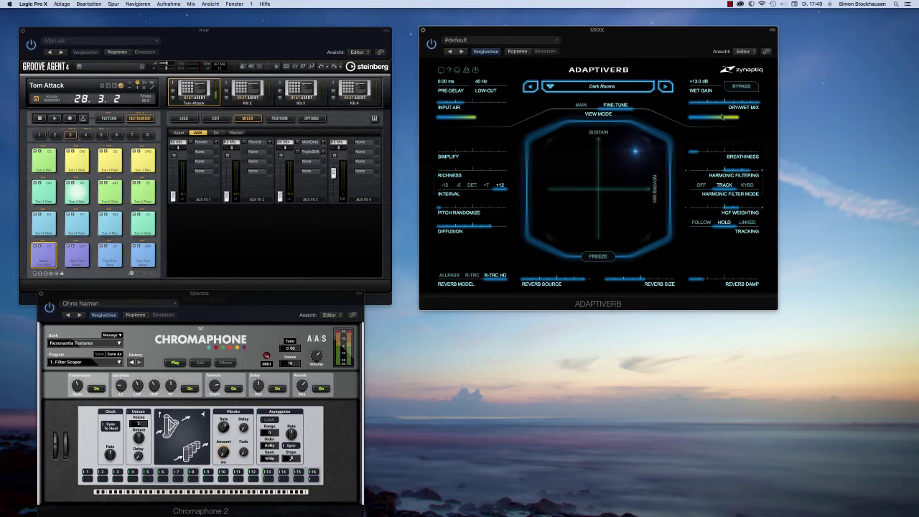
pyautogui.moveTo(752, 103); pyautogui.dragTo(743, 106)
pyautogui.moveTo(636, 151); pyautogui.dragTo(620, 167)
# Shift the Reverb Source partly back toward input and readjust the Dry/Wet Mix to a mostly wet setting.
pyautogui.moveTo(574, 280)
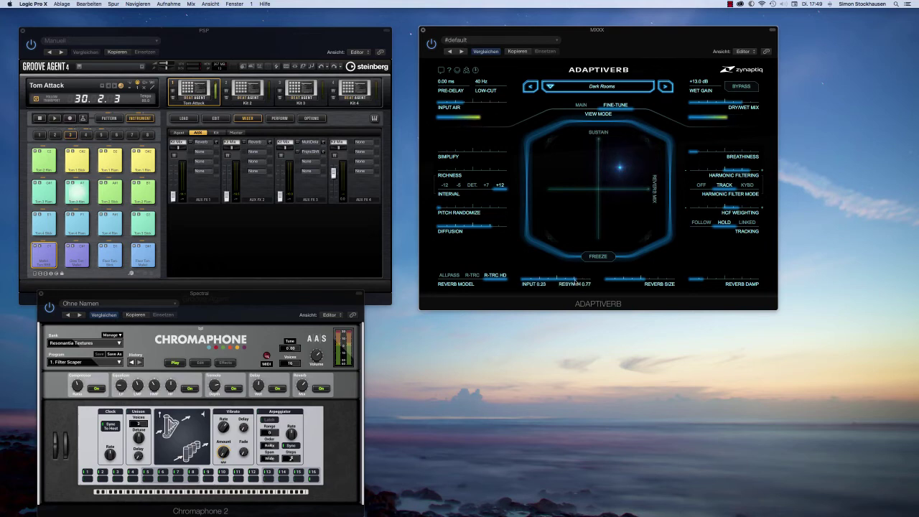
pyautogui.moveTo(575, 280); pyautogui.dragTo(559, 280)
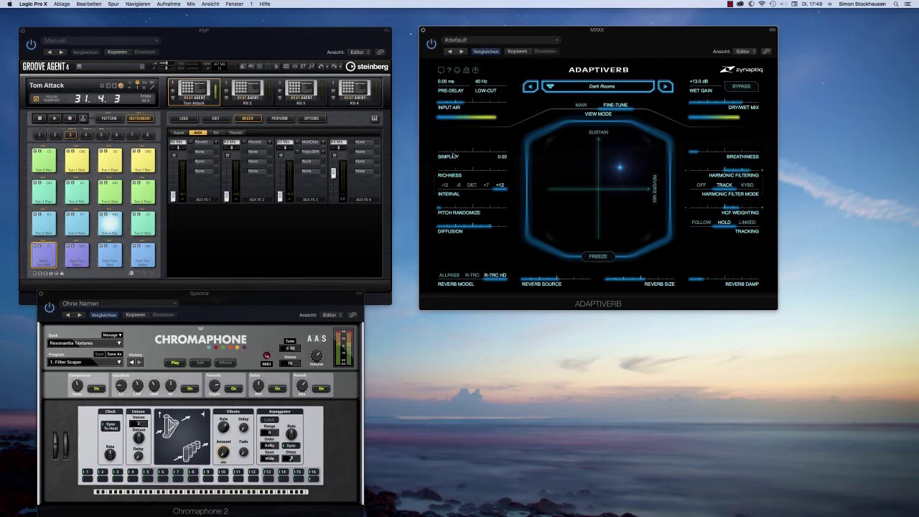
pyautogui.moveTo(454, 106)
pyautogui.moveTo(705, 105)
pyautogui.moveTo(706, 105); pyautogui.dragTo(753, 105)
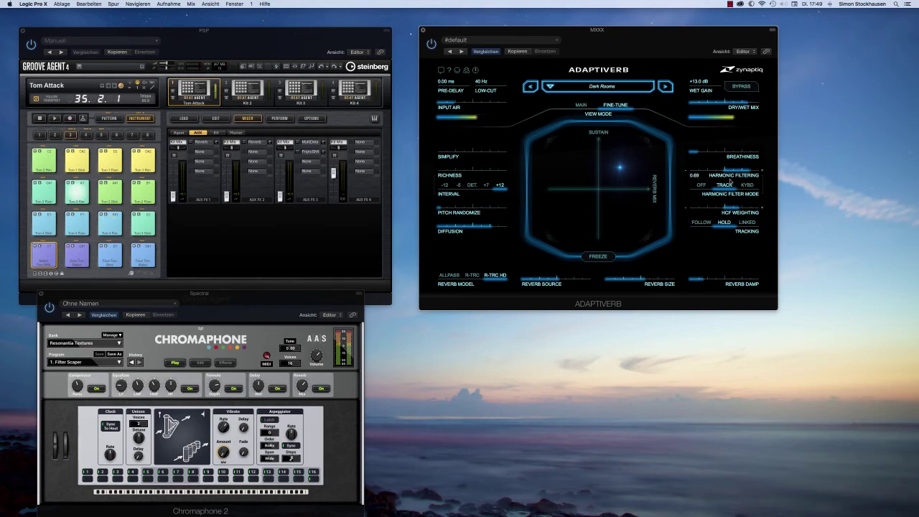
# Increase the Breathiness and fine-tune the Reverb Source balance.
pyautogui.moveTo(701, 153); pyautogui.dragTo(703, 162)
pyautogui.moveTo(541, 278); pyautogui.dragTo(552, 281)
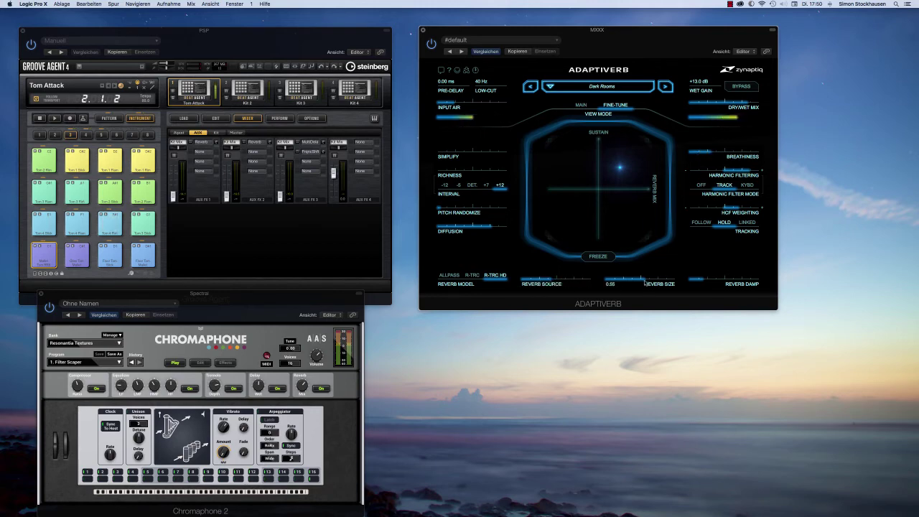
# Enlarge the Reverb Size to 0.79 and increase the Reverb Damp.
pyautogui.moveTo(660, 280); pyautogui.dragTo(663, 281)
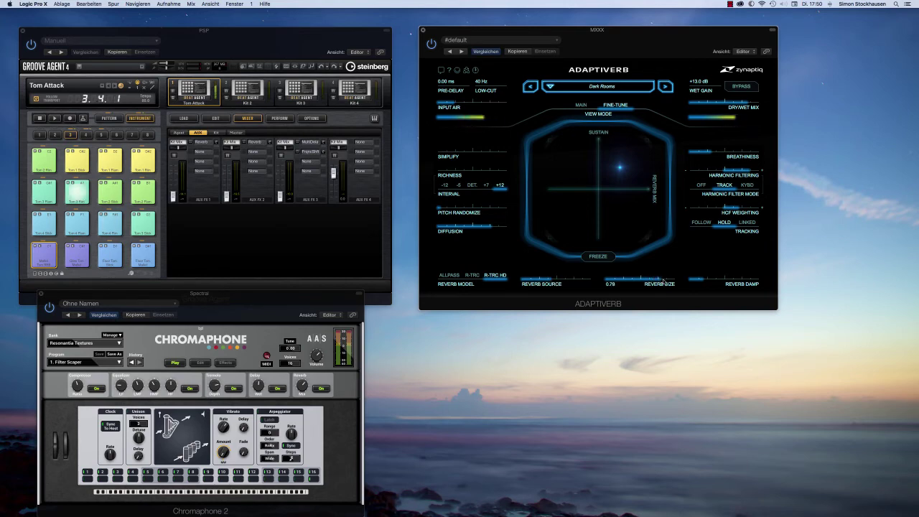
pyautogui.moveTo(696, 280); pyautogui.dragTo(707, 281)
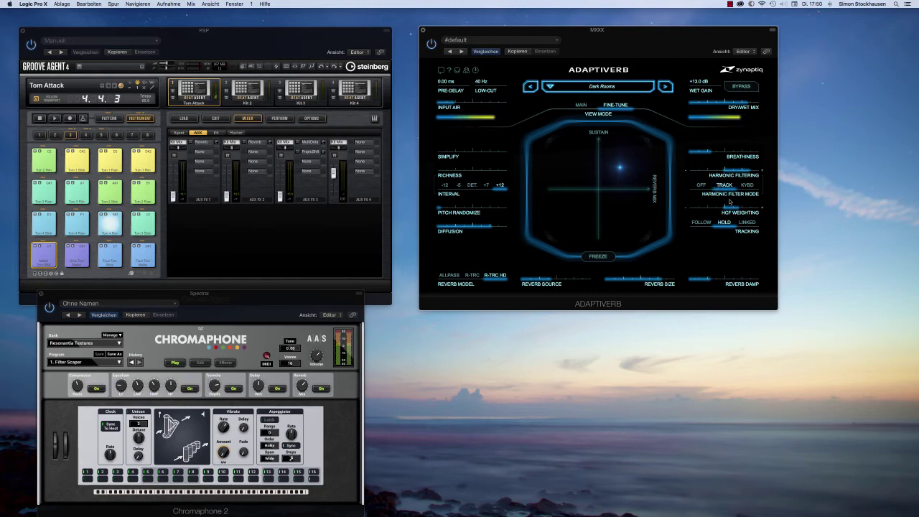
# Set the HCF Weighting to -0.31.
pyautogui.moveTo(730, 208); pyautogui.dragTo(715, 209)
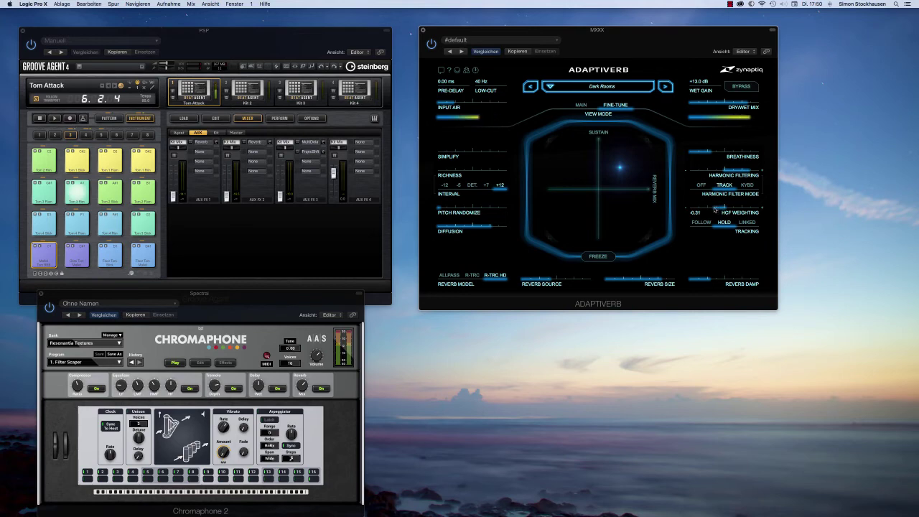
# Fine-tune the Harmonic Filtering amount and raise the HCF Weighting to 0.41.
pyautogui.moveTo(749, 172)
pyautogui.mouseDown()
pyautogui.moveTo(706, 174)
pyautogui.moveTo(752, 172)
pyautogui.mouseUp()
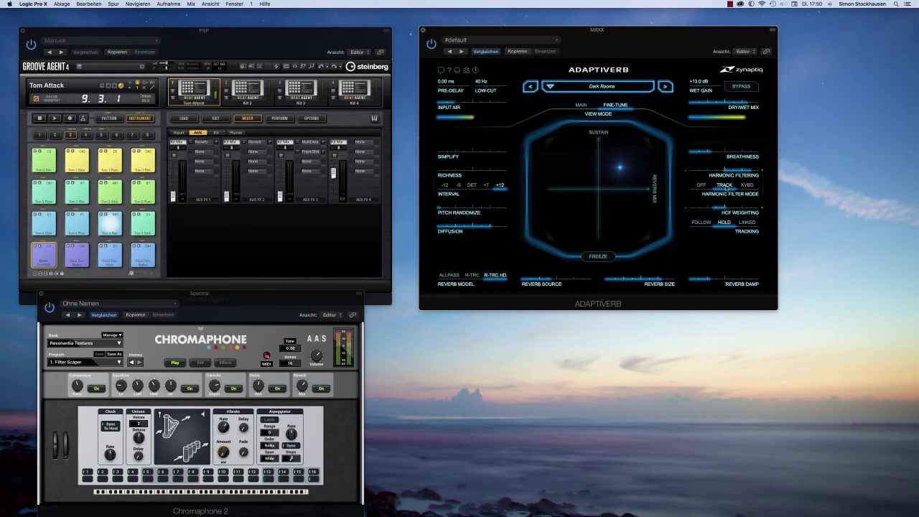
pyautogui.moveTo(718, 209); pyautogui.dragTo(741, 210)
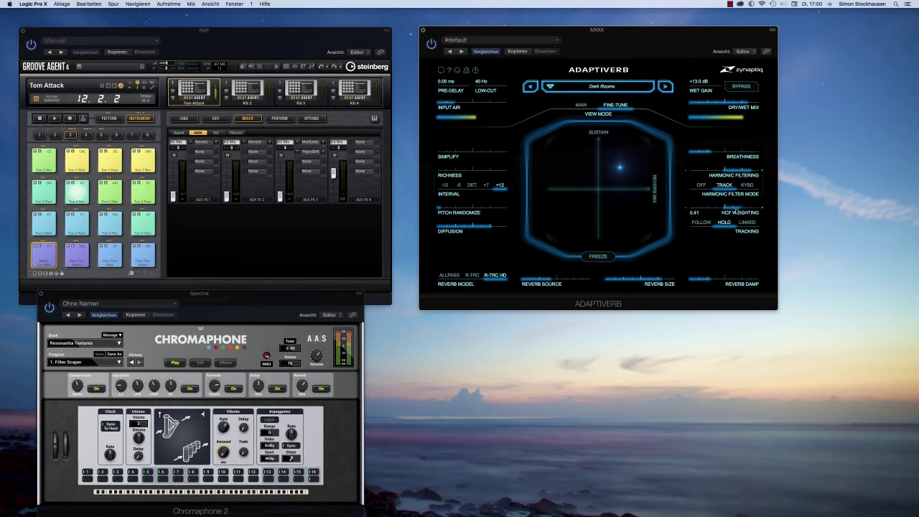
pyautogui.moveTo(660, 280)
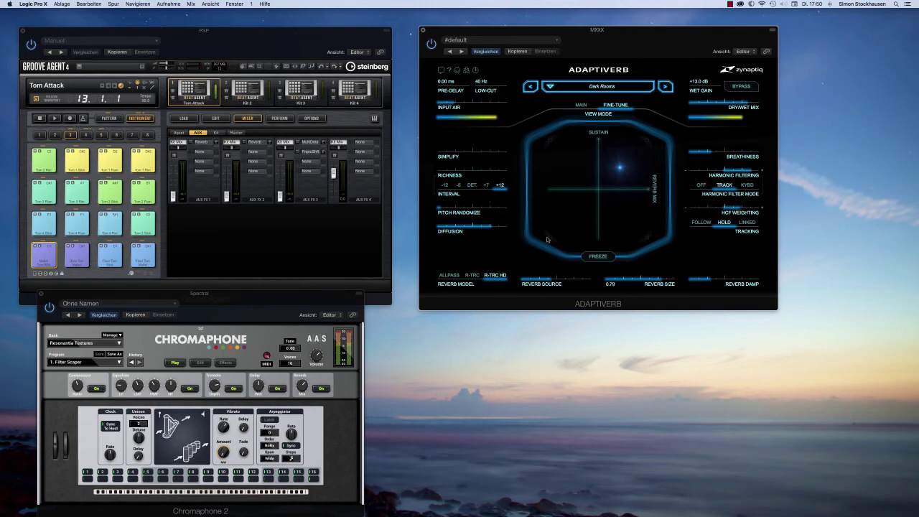
# Try a near-maximum Simplify, return it to a low setting, reduce the Diffusion and raise the Richness to maximum.
pyautogui.moveTo(451, 153)
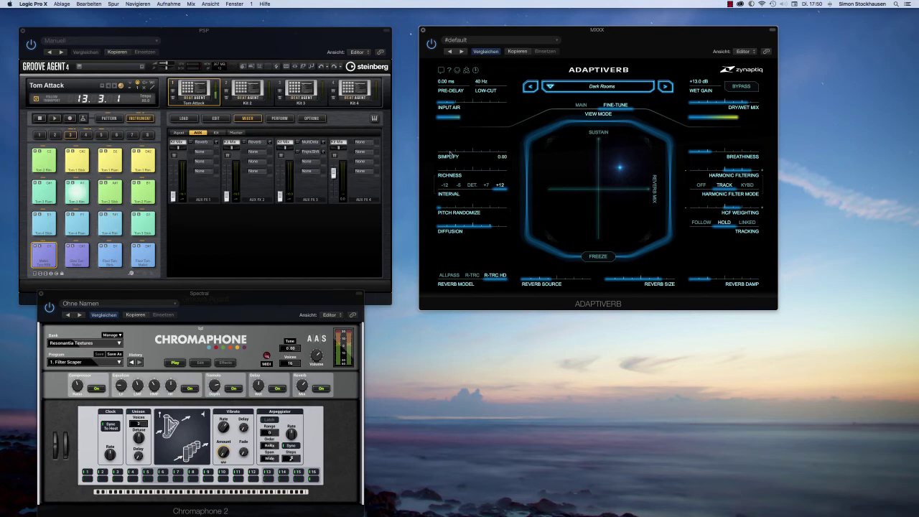
pyautogui.moveTo(451, 153); pyautogui.dragTo(499, 155)
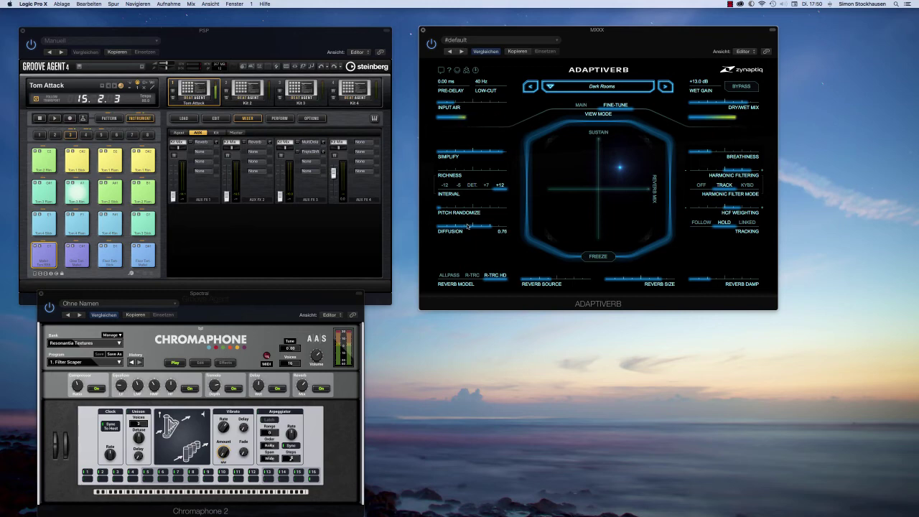
pyautogui.moveTo(495, 229); pyautogui.dragTo(451, 228)
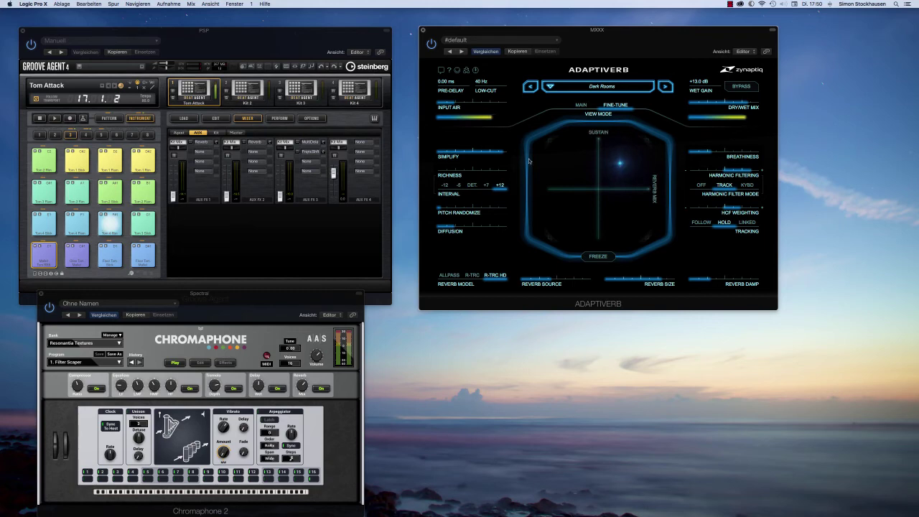
pyautogui.moveTo(504, 153); pyautogui.dragTo(511, 177)
pyautogui.moveTo(443, 174)
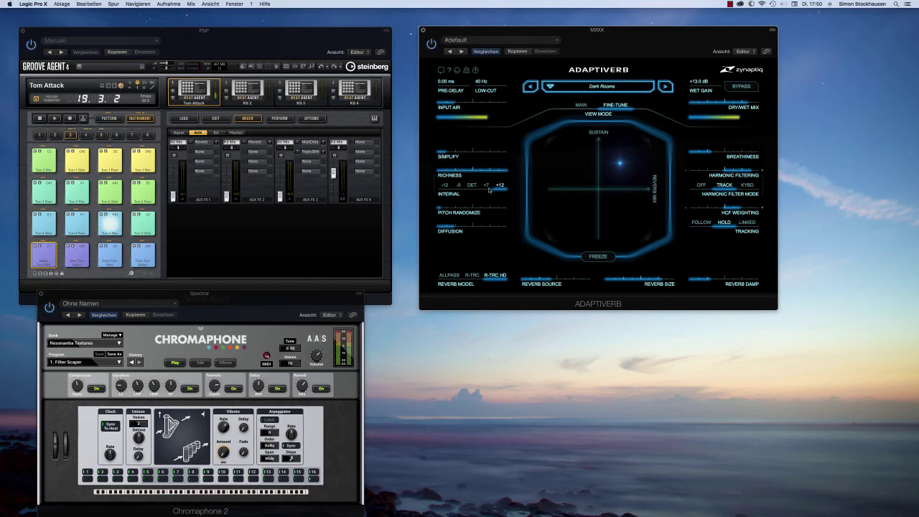
# Set the Interval to +7 and increase the Pitch Randomize and Diffusion amounts.
pyautogui.moveTo(476, 198)
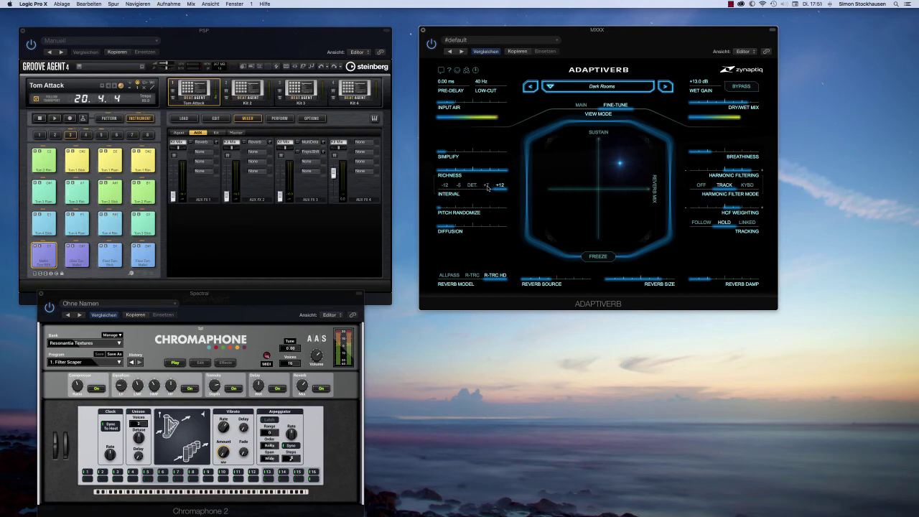
pyautogui.click(487, 188)
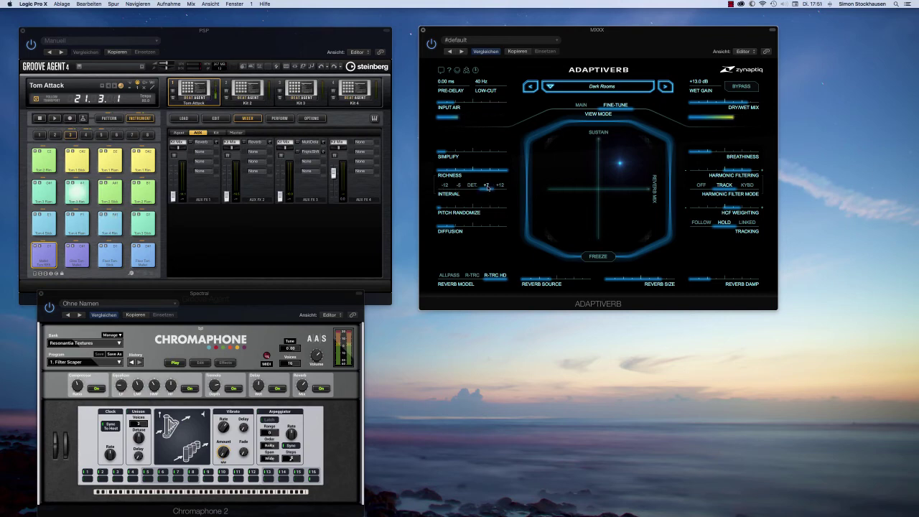
pyautogui.moveTo(475, 209); pyautogui.dragTo(497, 230)
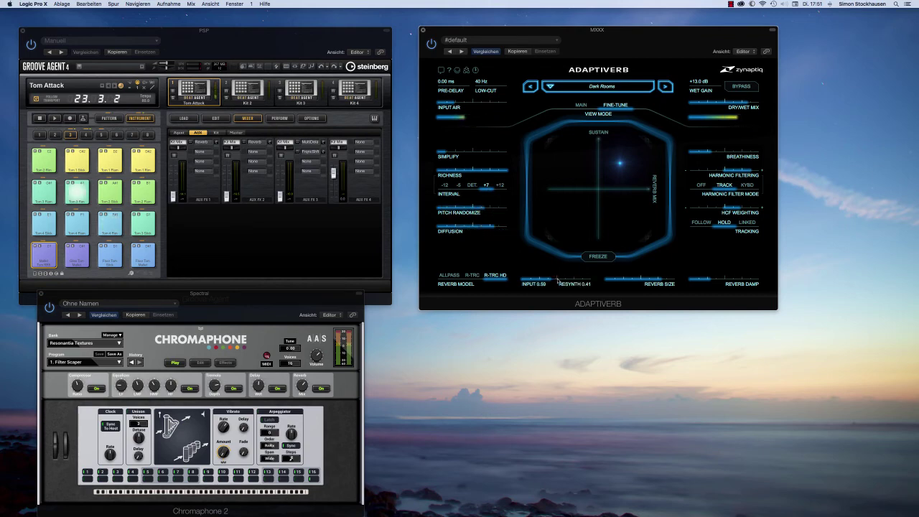
# Shift the Reverb Source further toward resynthesis and move the central pad point to higher Sustain and Reverb Mix.
pyautogui.moveTo(558, 280); pyautogui.dragTo(582, 281)
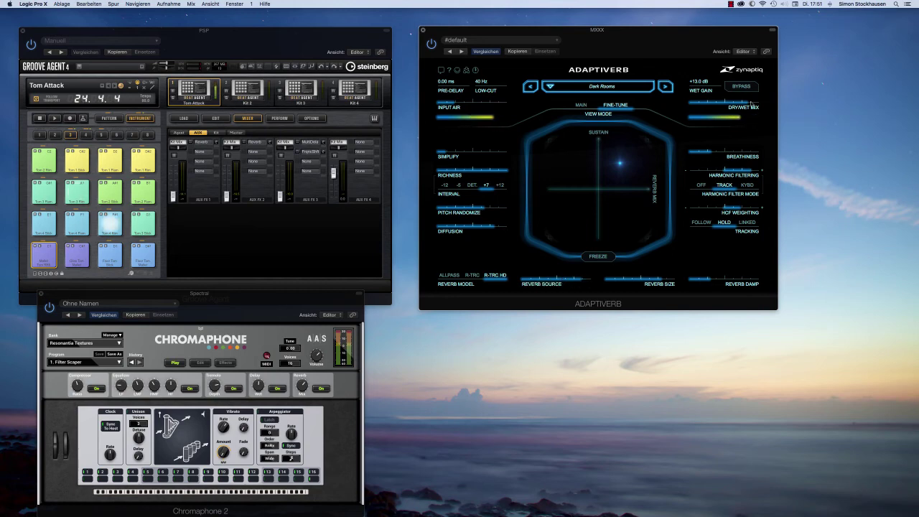
pyautogui.moveTo(750, 105)
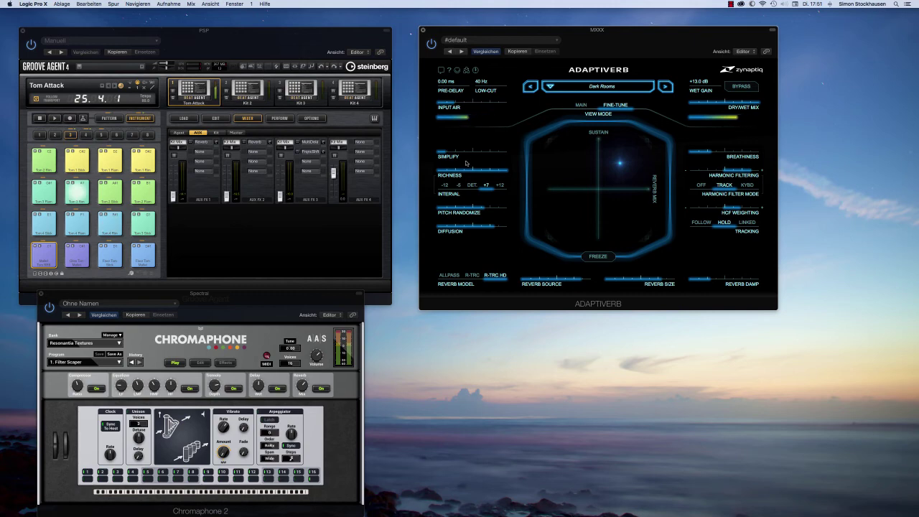
pyautogui.moveTo(480, 172)
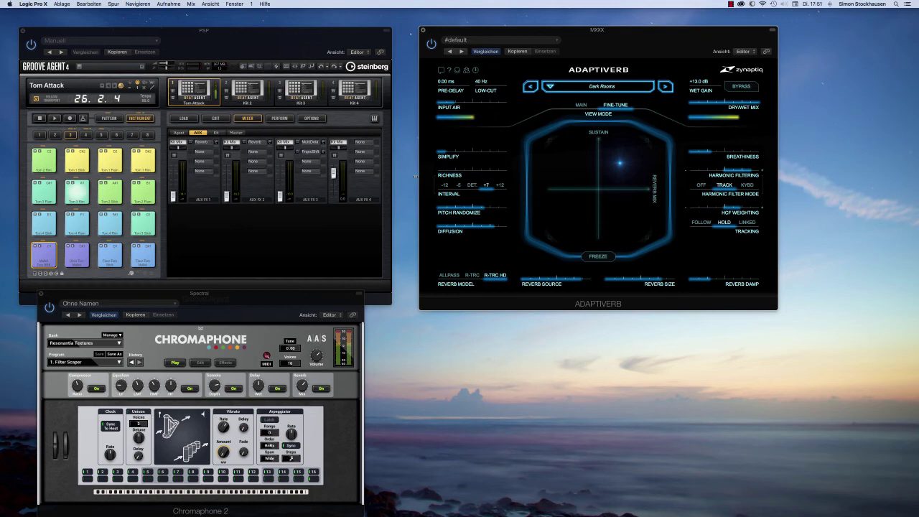
pyautogui.moveTo(620, 161)
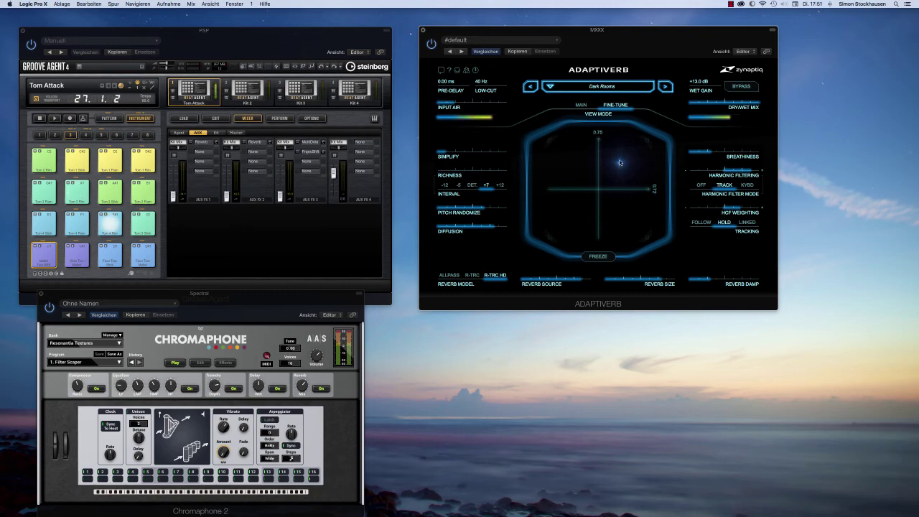
pyautogui.moveTo(621, 154); pyautogui.dragTo(636, 147)
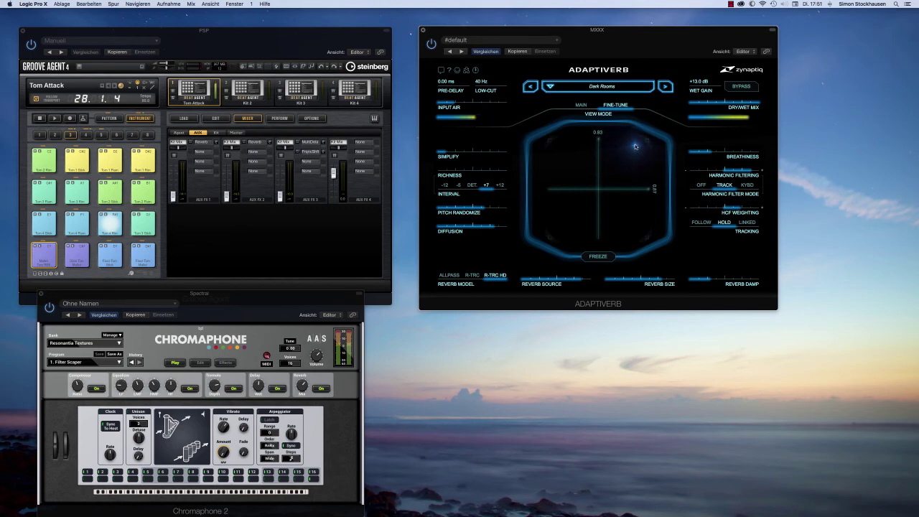
# Enable Freeze and set the Wet Gain to +12.5 dB.
pyautogui.click(598, 261)
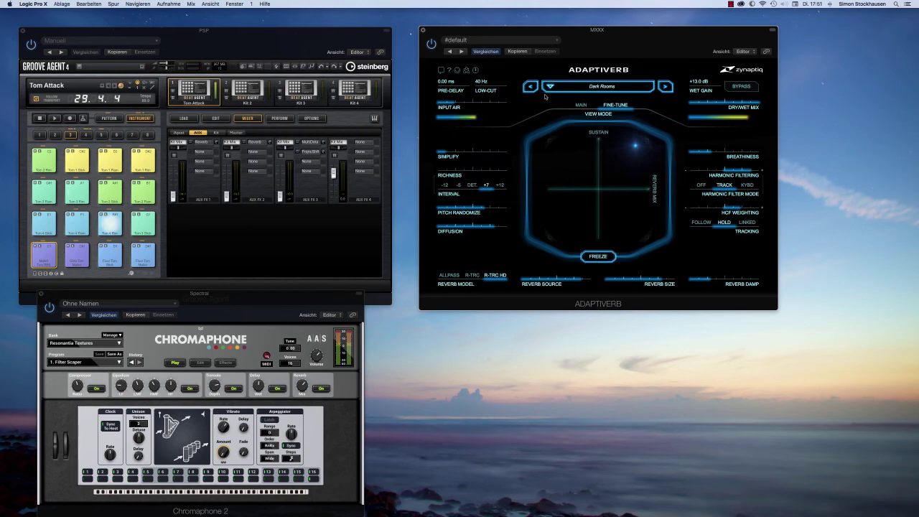
pyautogui.moveTo(703, 81); pyautogui.dragTo(705, 83)
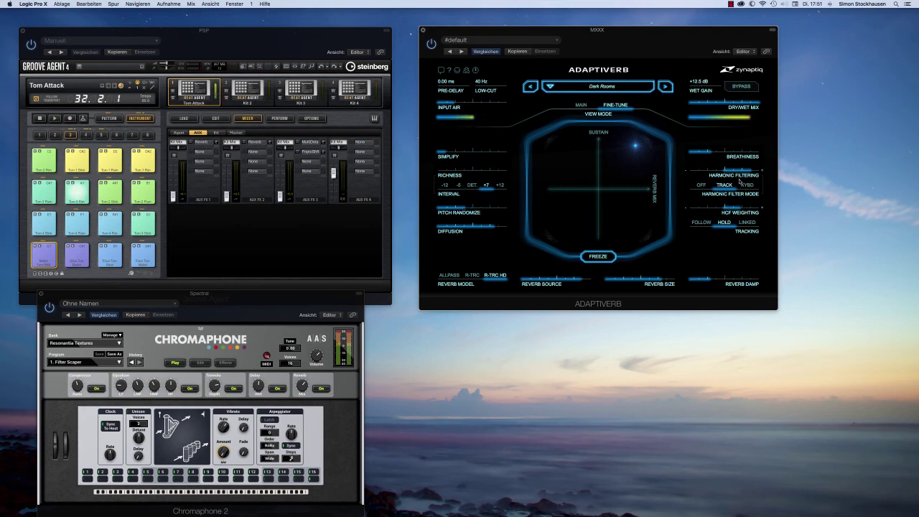
# Bring the Harmonic Filtering close to zero and lower the HCF Weighting to a strongly negative value.
pyautogui.moveTo(751, 172)
pyautogui.moveTo(729, 173); pyautogui.dragTo(719, 173)
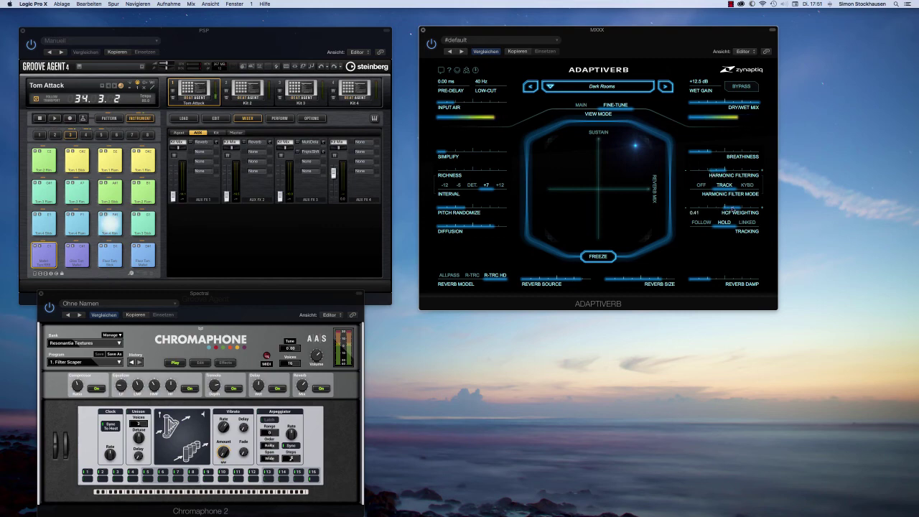
pyautogui.moveTo(740, 209); pyautogui.dragTo(696, 211)
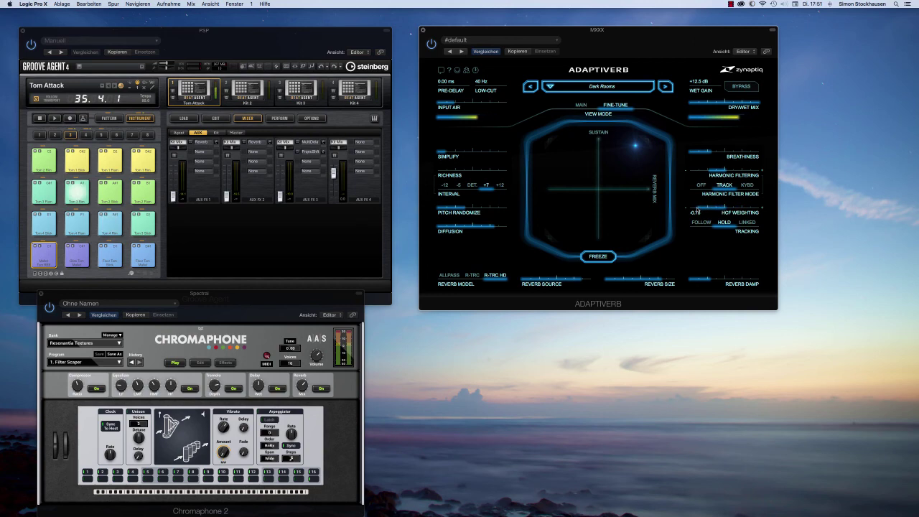
pyautogui.moveTo(709, 172); pyautogui.dragTo(724, 173)
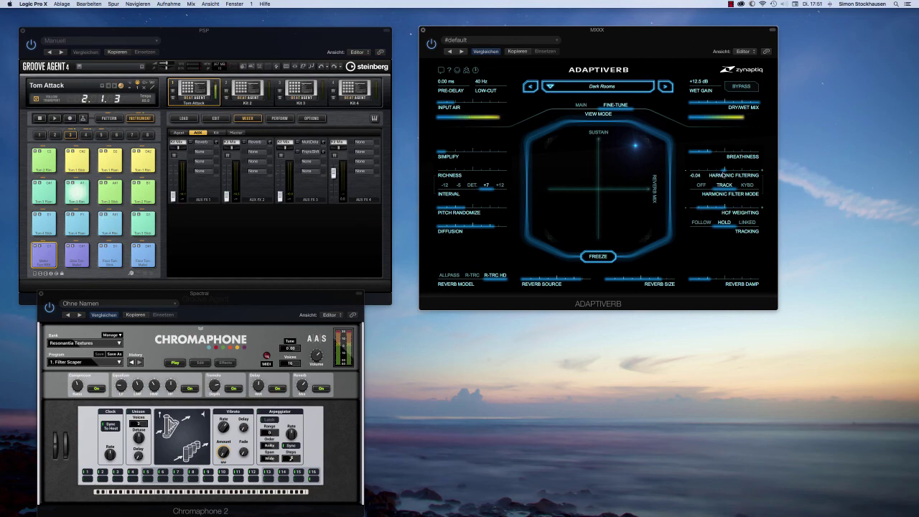
# Raise the Breathiness to maximum and the Simplify amount close to it, and stop the playback.
pyautogui.click(714, 155)
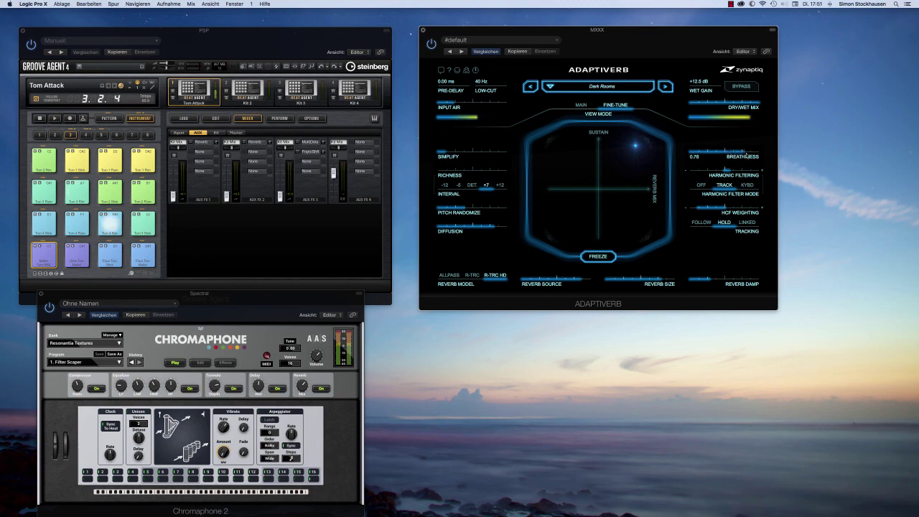
pyautogui.moveTo(482, 153); pyautogui.dragTo(506, 155)
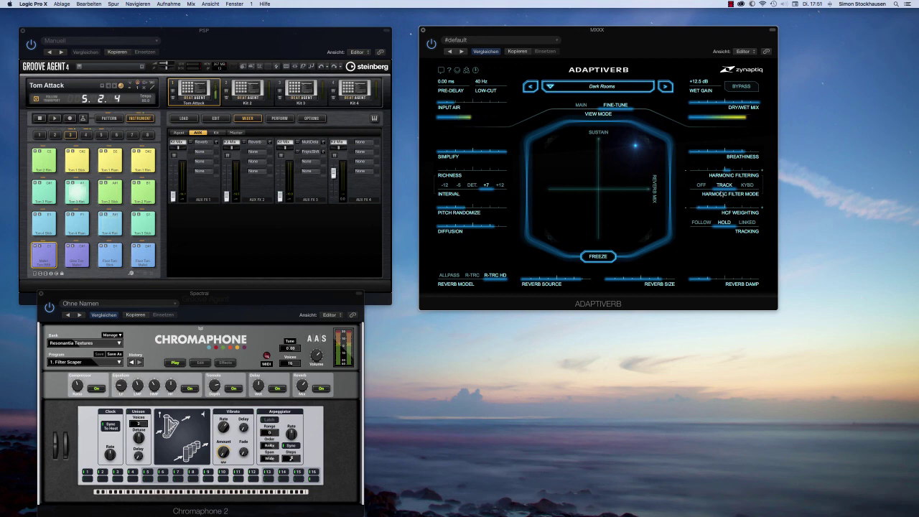
pyautogui.moveTo(501, 155)
pyautogui.press('space')
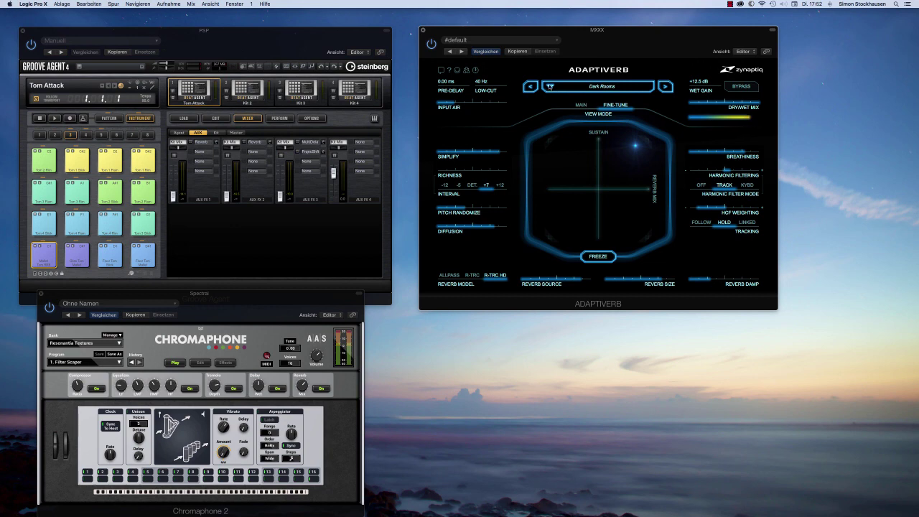
# Save the current Adaptiverb settings as a preset named Dark Drone and turn Freeze off.
pyautogui.click(550, 86)
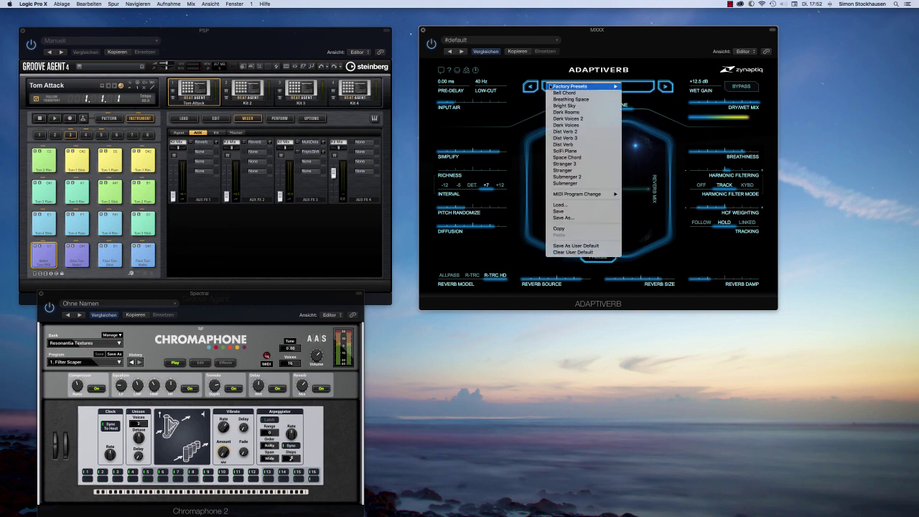
pyautogui.click(570, 217)
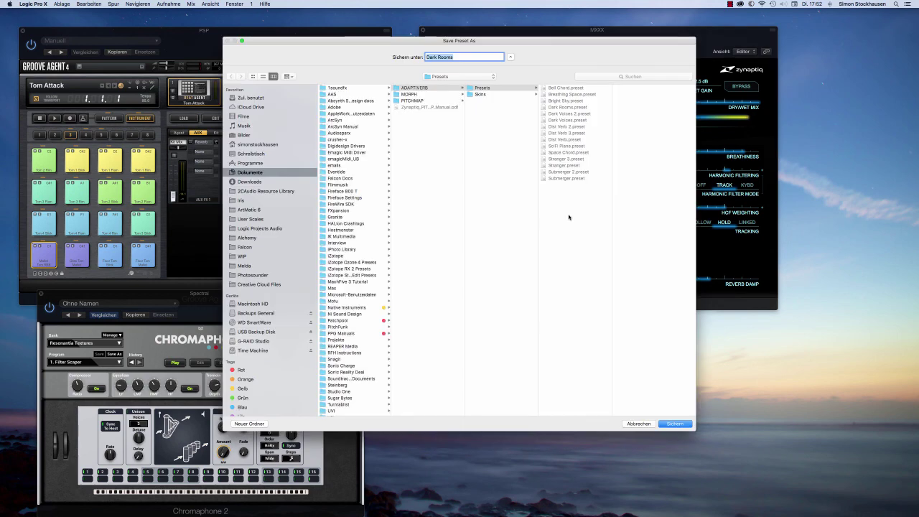
pyautogui.write('Dark Drone')
pyautogui.press('Return')
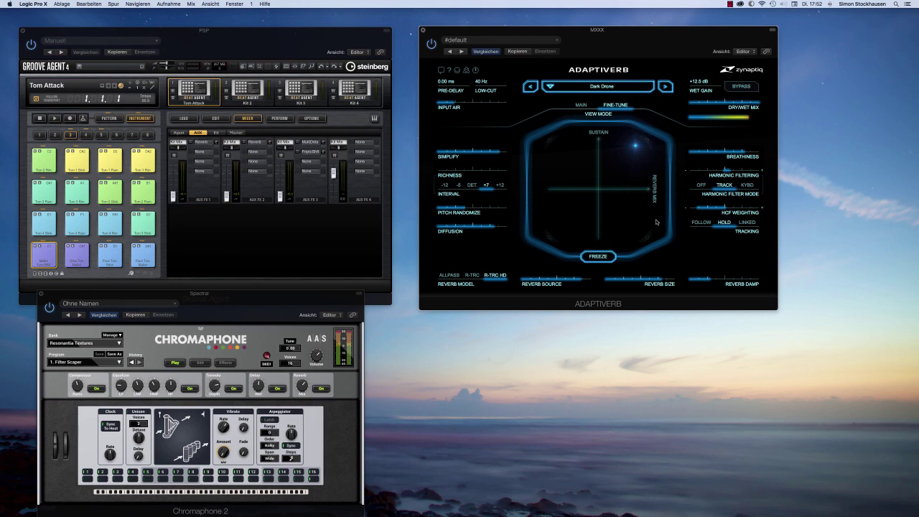
pyautogui.click(599, 257)
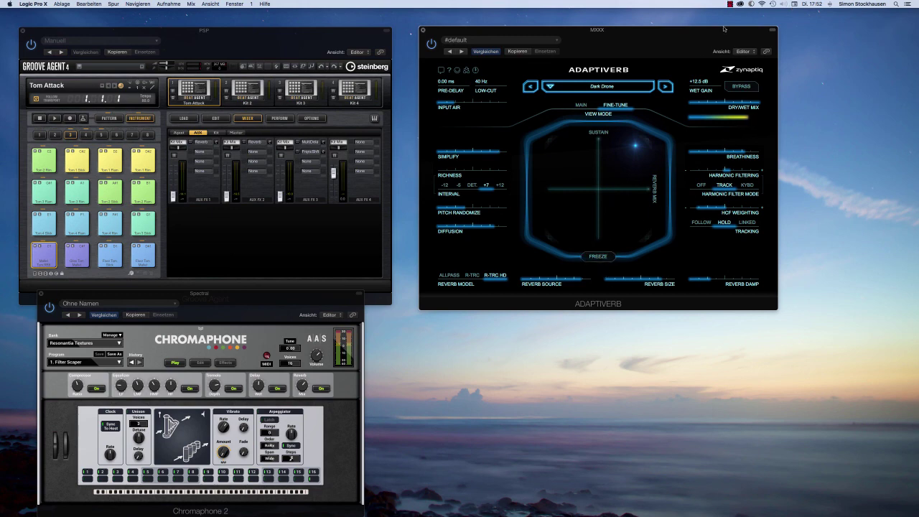